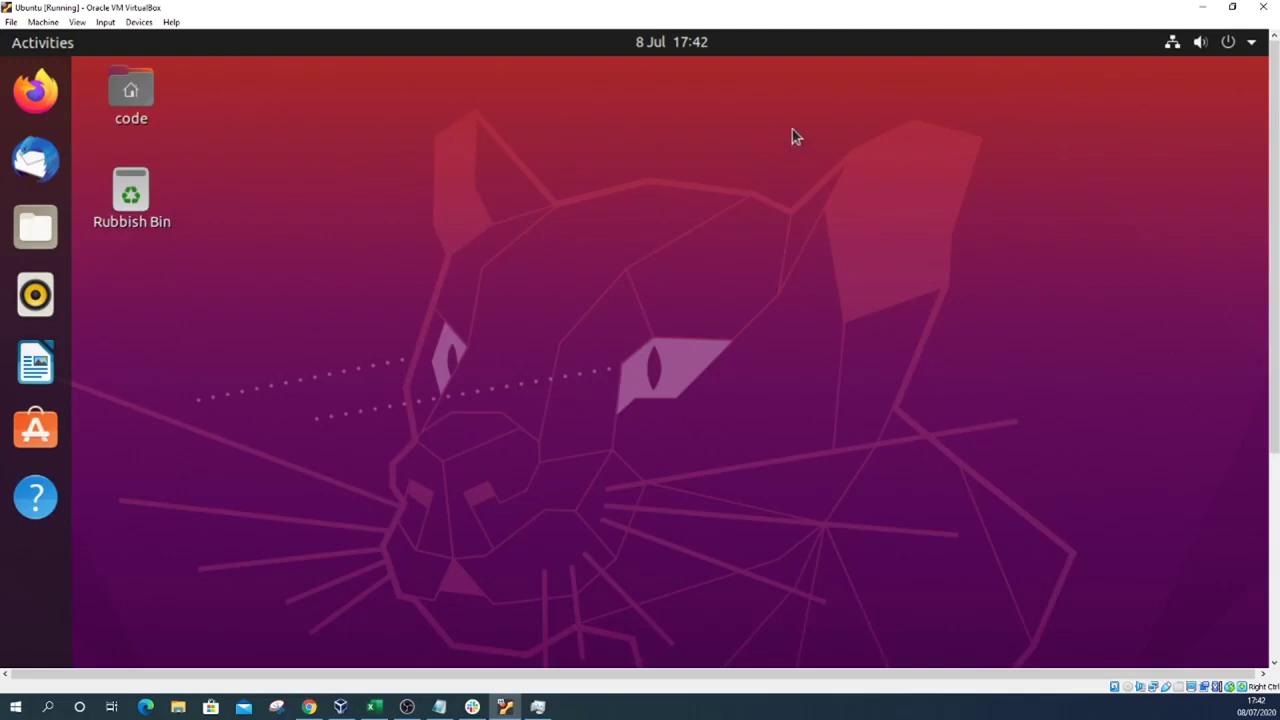
- Log out of the Ubuntu session from the system menu's Power Off / Log Out entry and confirm it
click(1252, 45)
click(1151, 254)
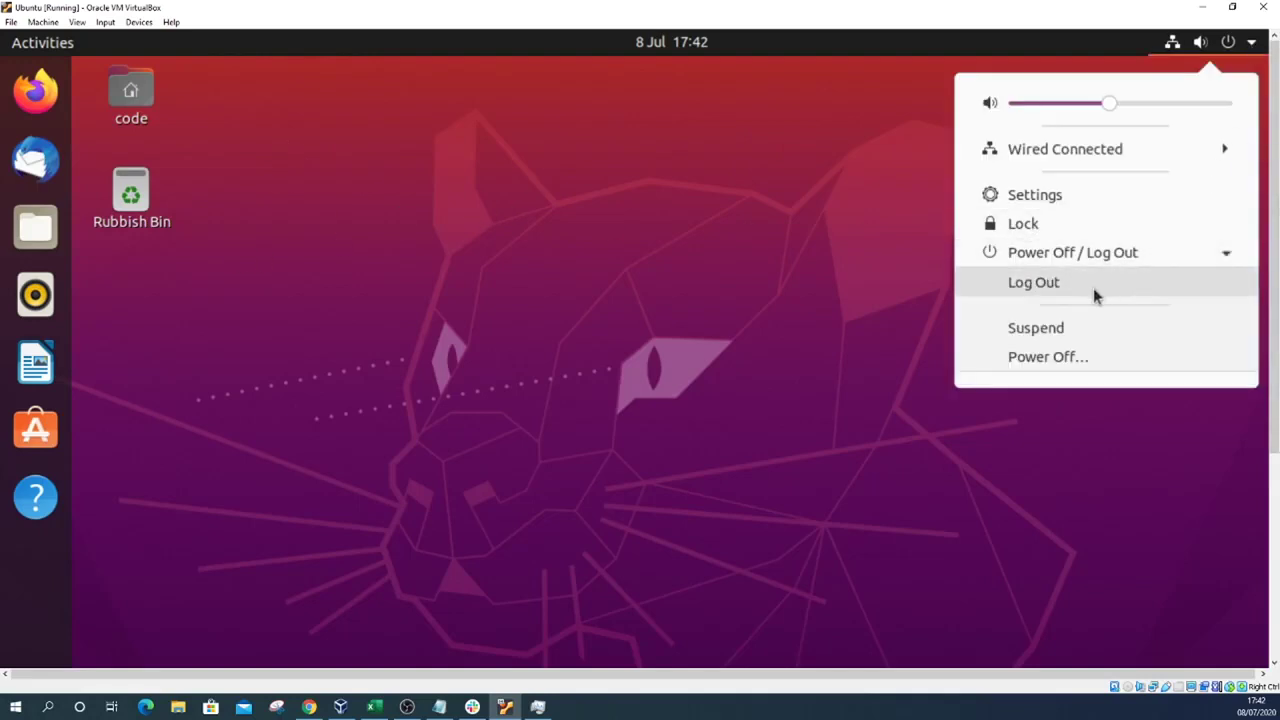
click(1094, 282)
click(740, 560)
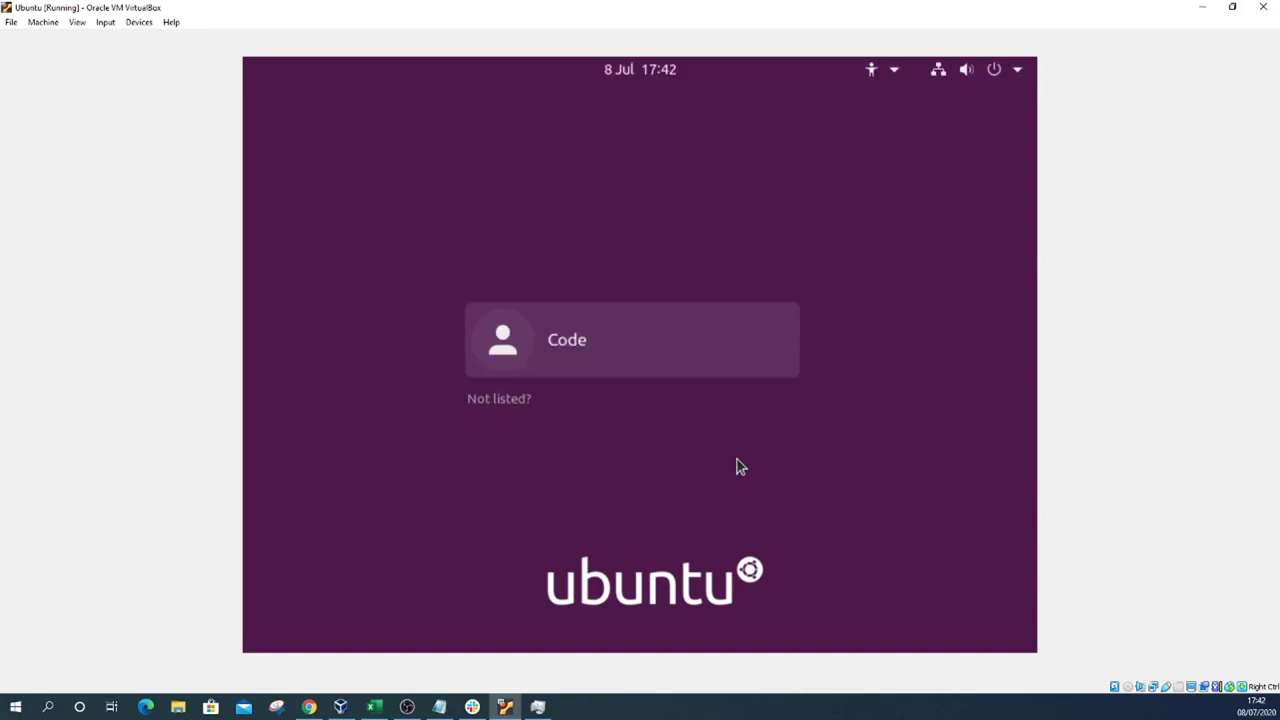
click(586, 355)
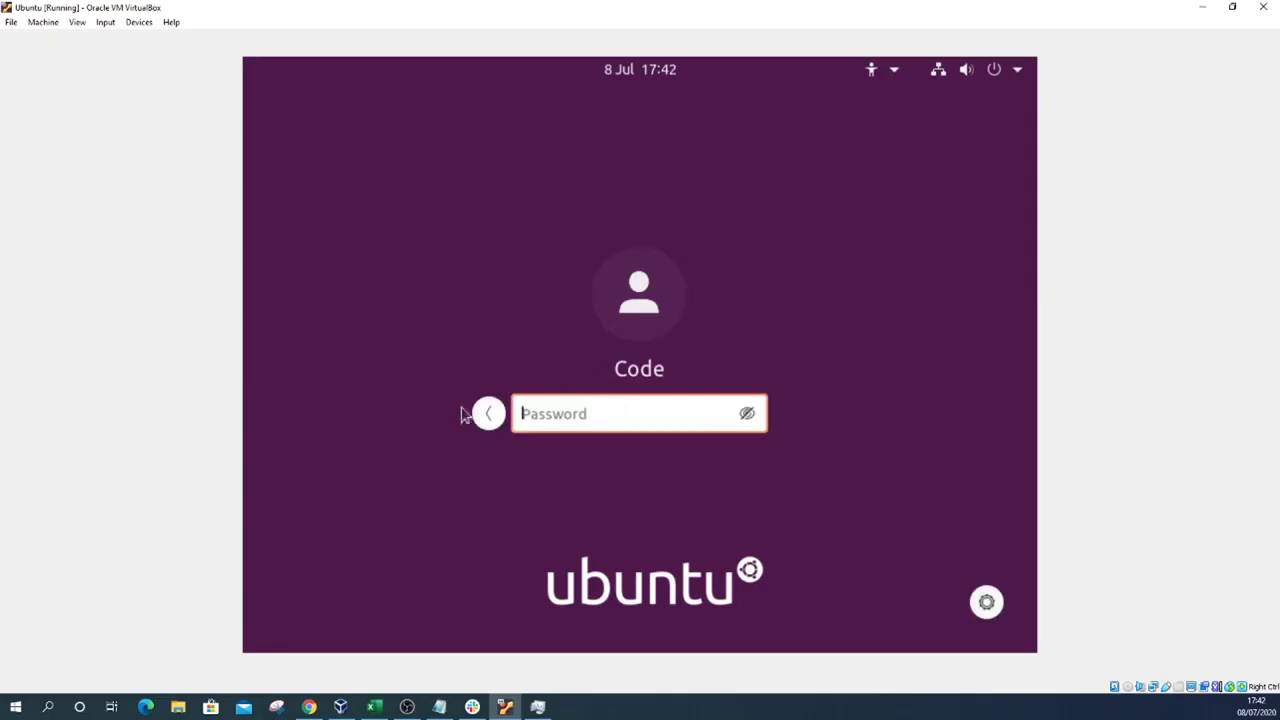
click(488, 413)
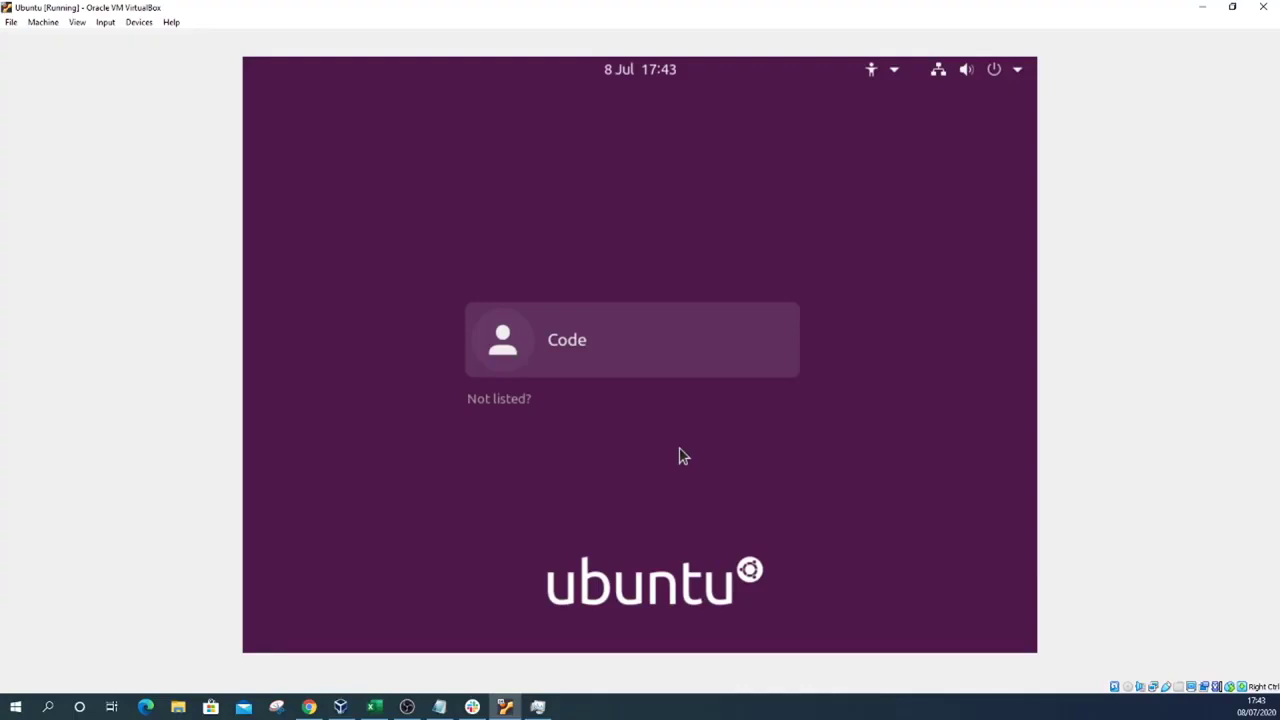
- Bring up the Power Off confirmation from the login screen's system menu, then cancel it
click(43, 24)
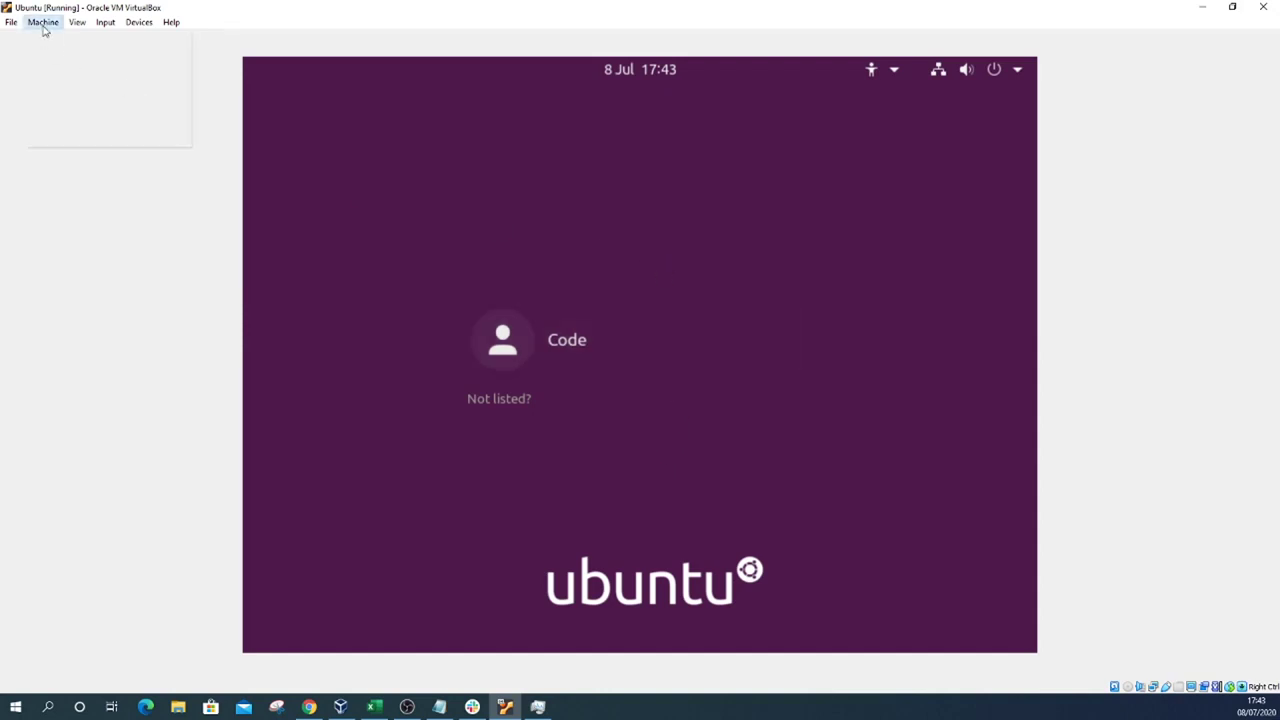
click(1018, 72)
click(1018, 69)
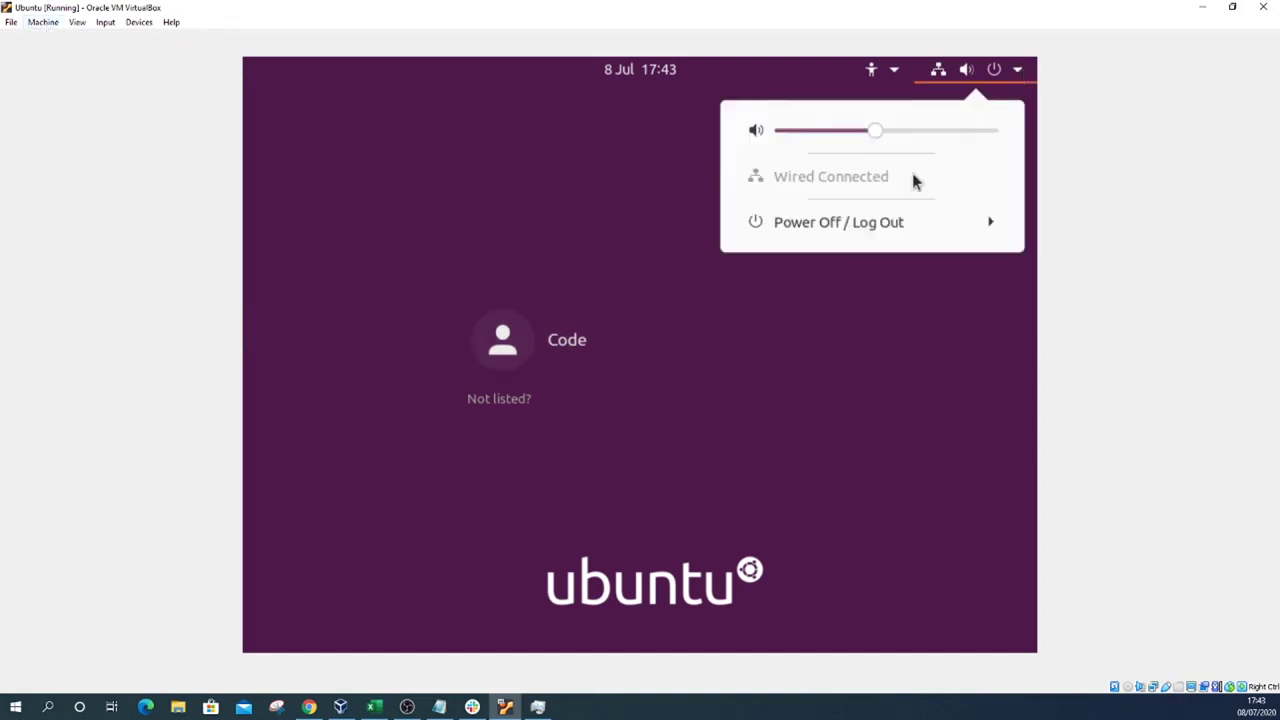
click(877, 219)
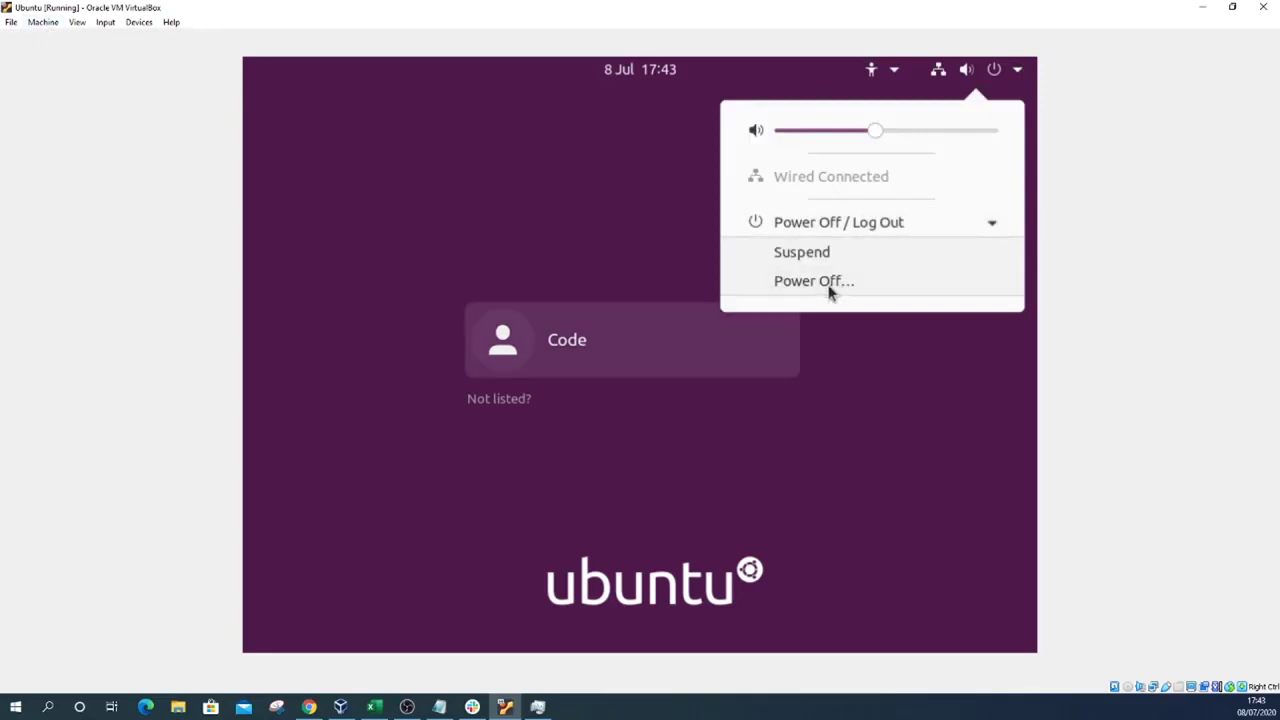
click(840, 282)
click(540, 418)
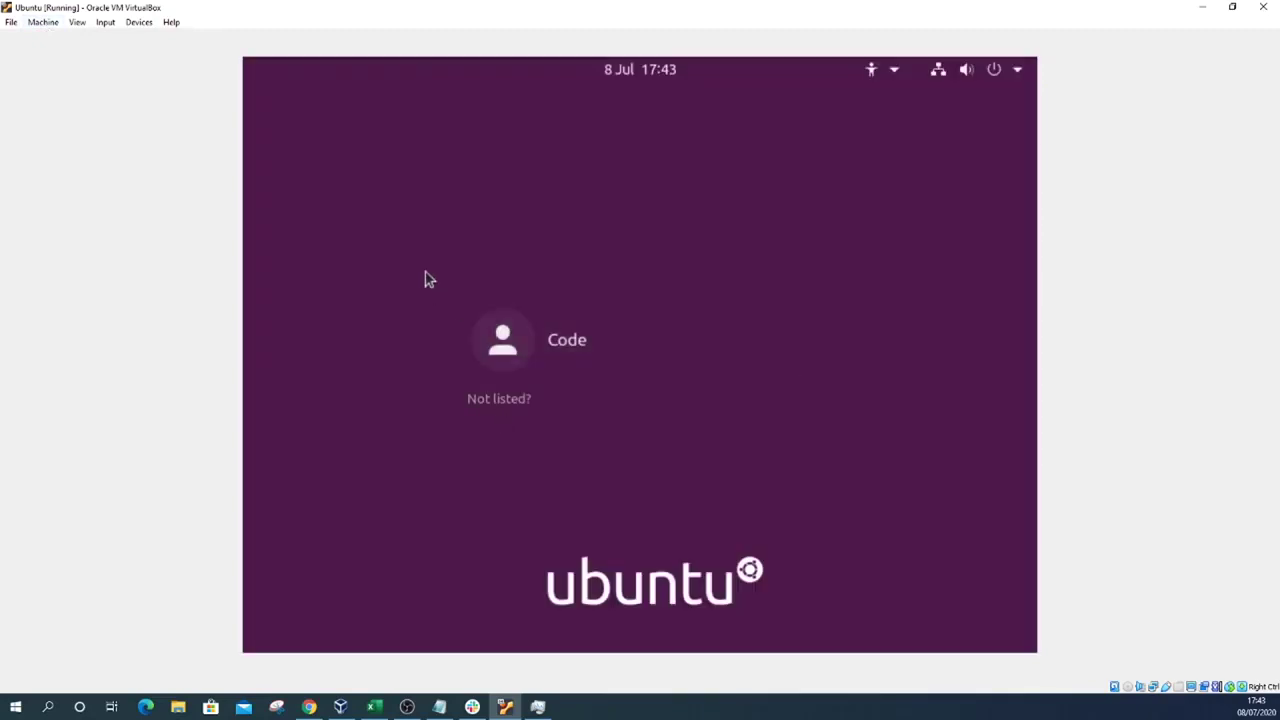
- Open VirtualBox's Machine menu for the virtual machine's control options
click(43, 23)
click(45, 26)
click(45, 28)
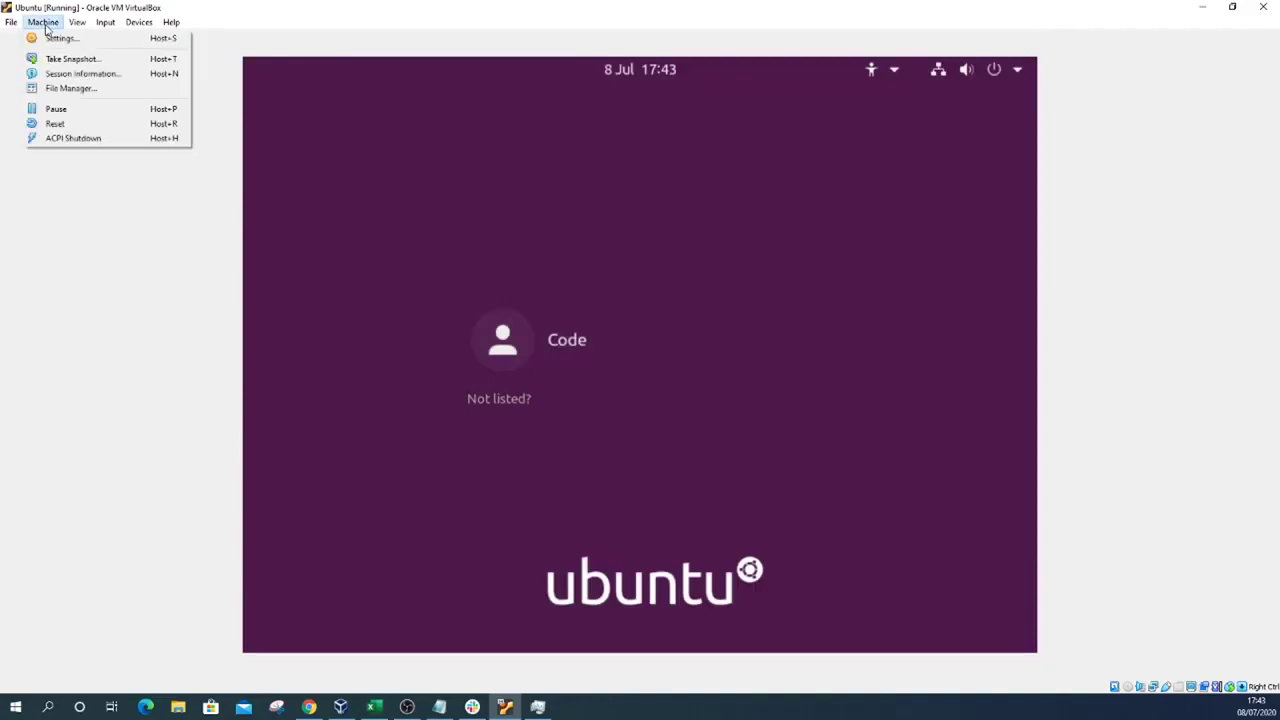
- Reset the VM via Machine > Reset and open the Ubuntu GRUB entry for editing
click(56, 124)
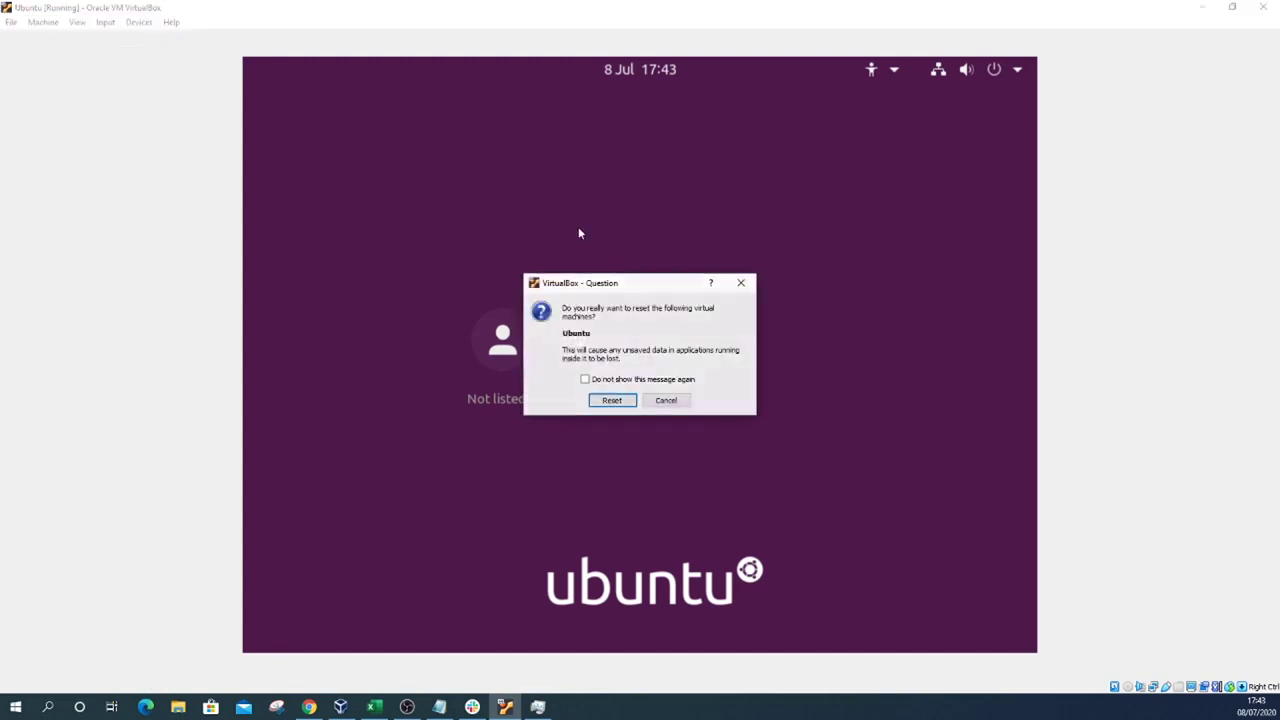
click(610, 400)
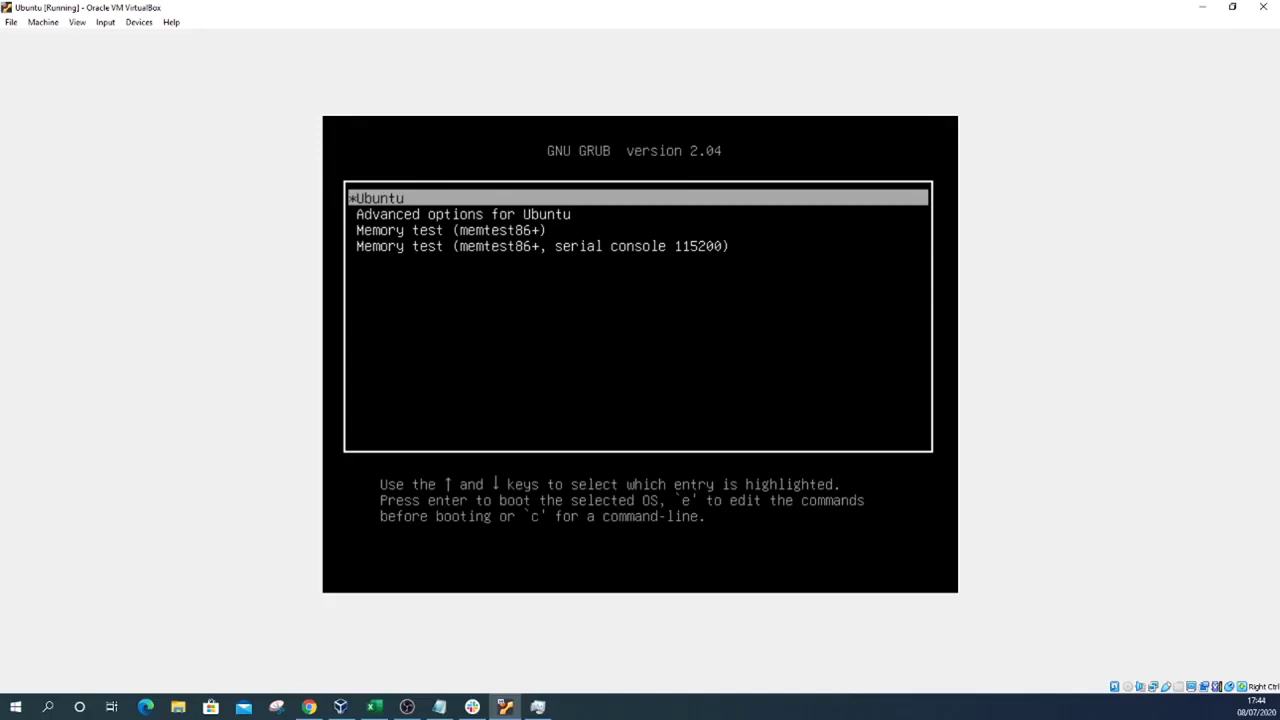
key(e)
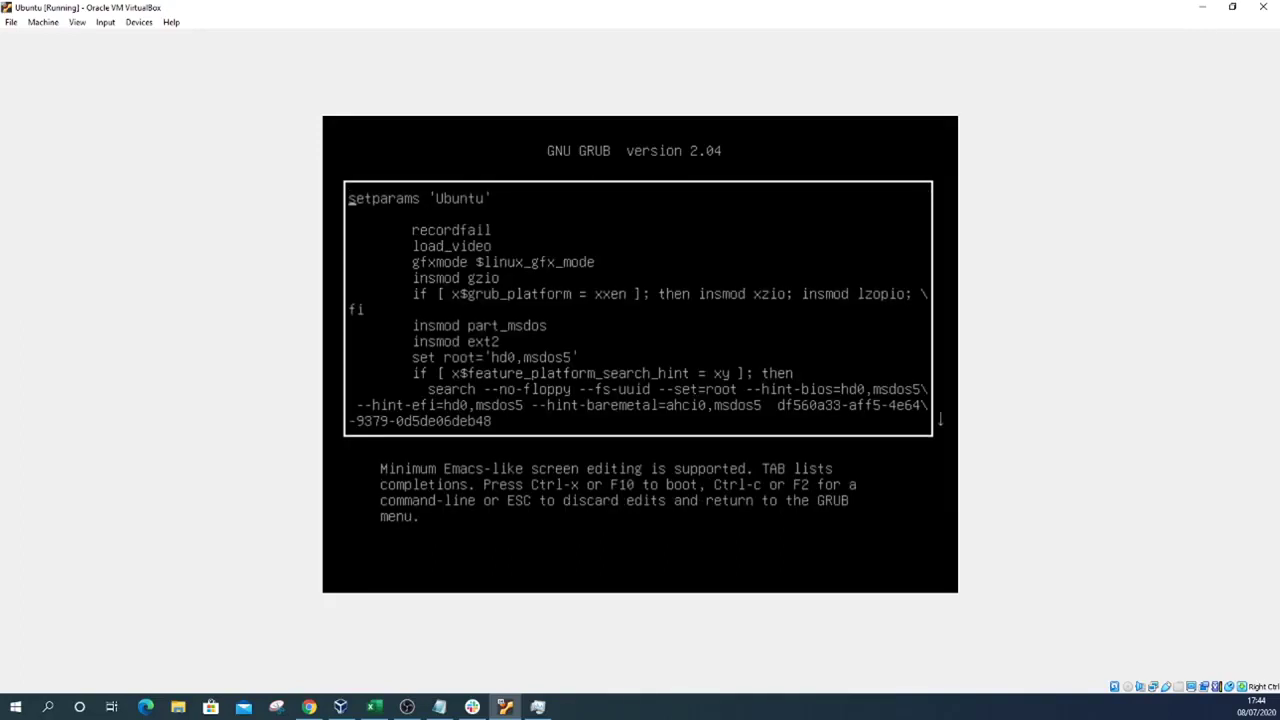
- Append 'single init=' to the end of the linux kernel line after 'quiet splash $vt_handoff'
key(Down)
key(Down)
key(Down)
key(Down)
key(Down)
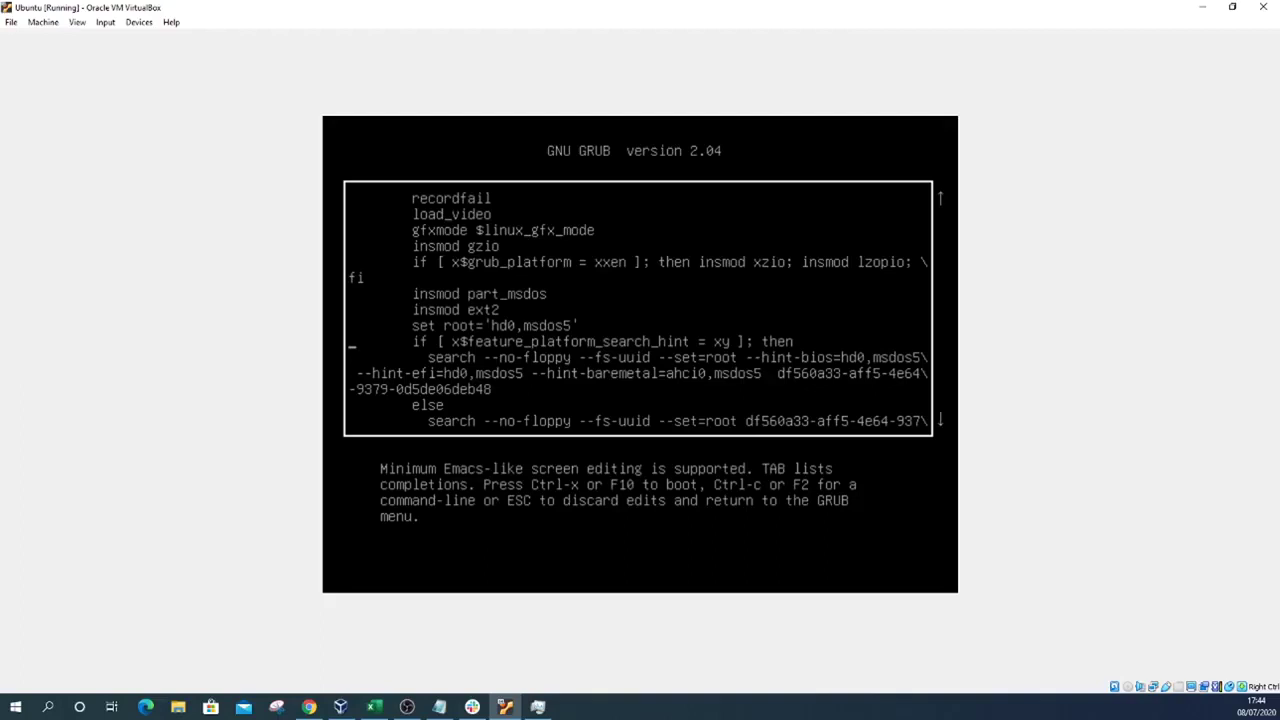
key(Down)
key(Down)
key(Down)
key(Down)
key(Down)
key(Down)
key(Down)
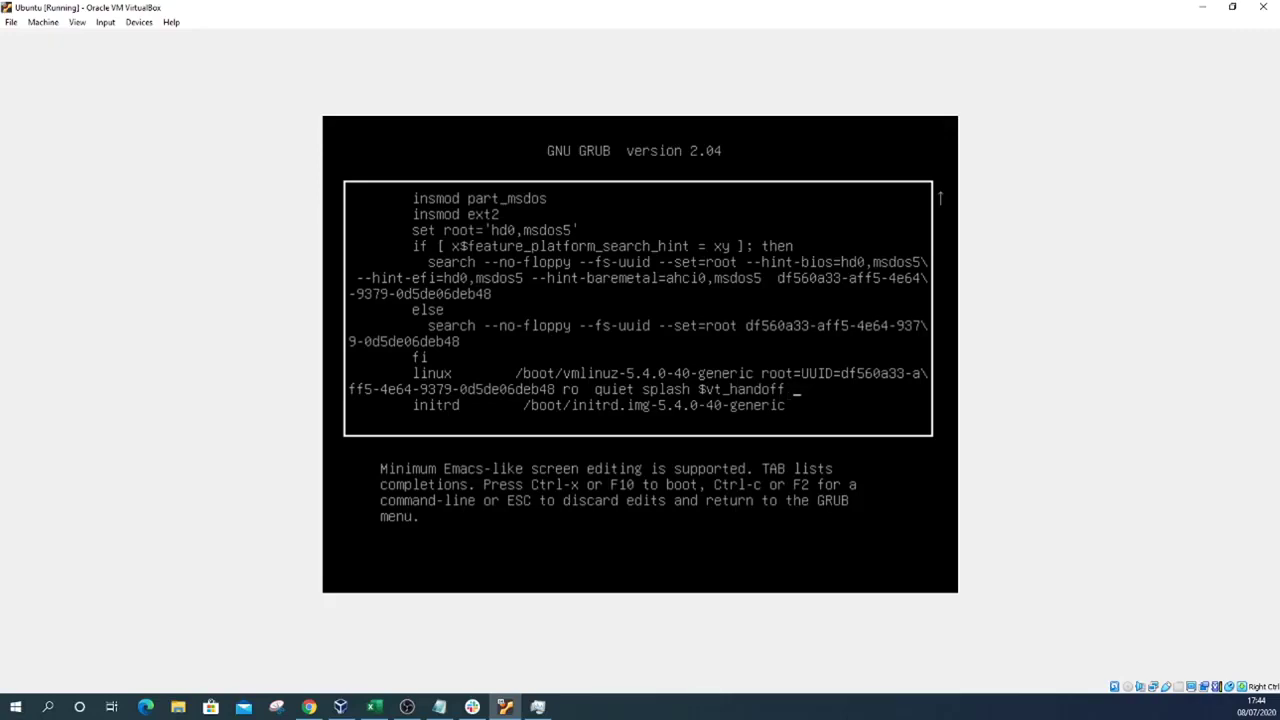
text(single init=)
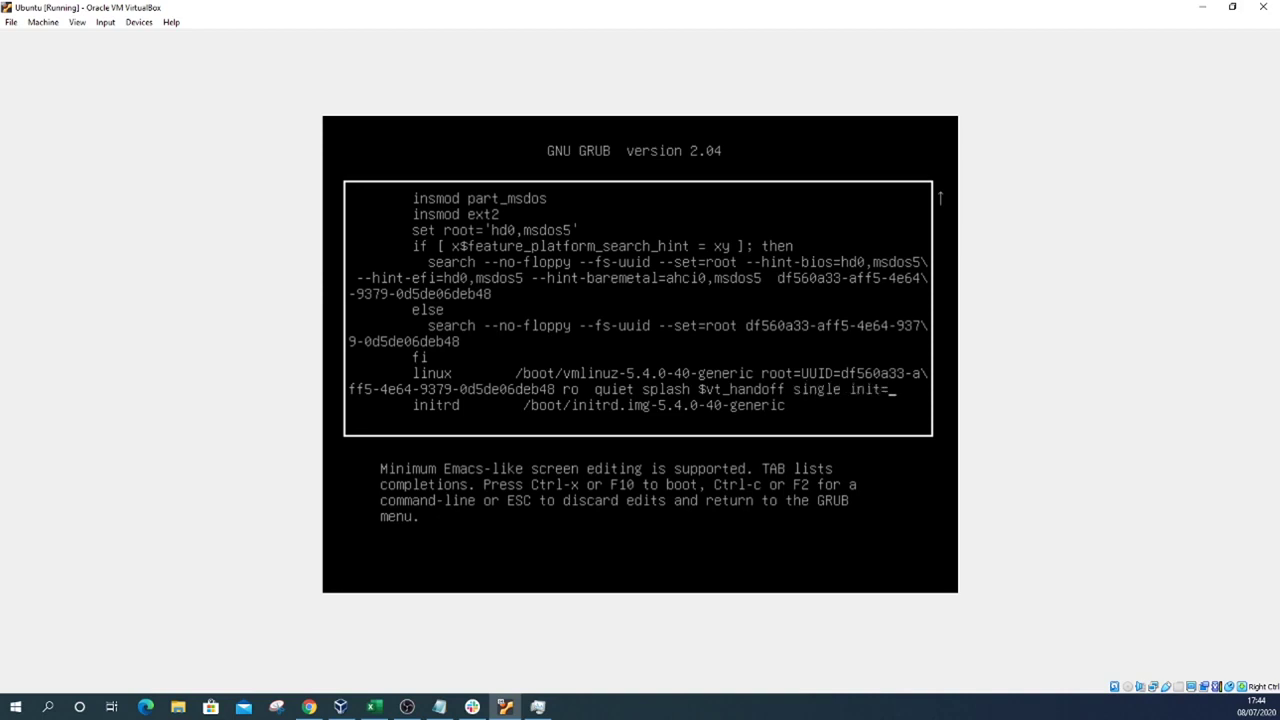
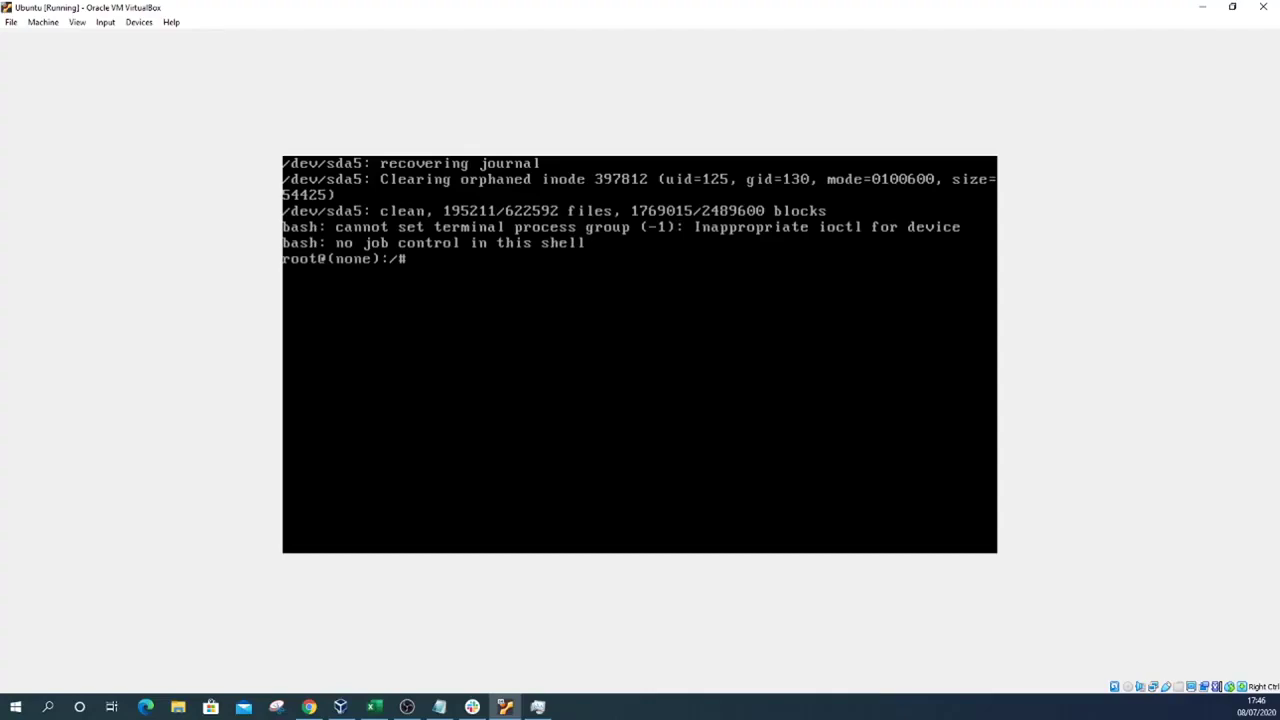
- Remount the root filesystem read-write with 'mount -rw -o remount /'
text(mount -rw -o remount)
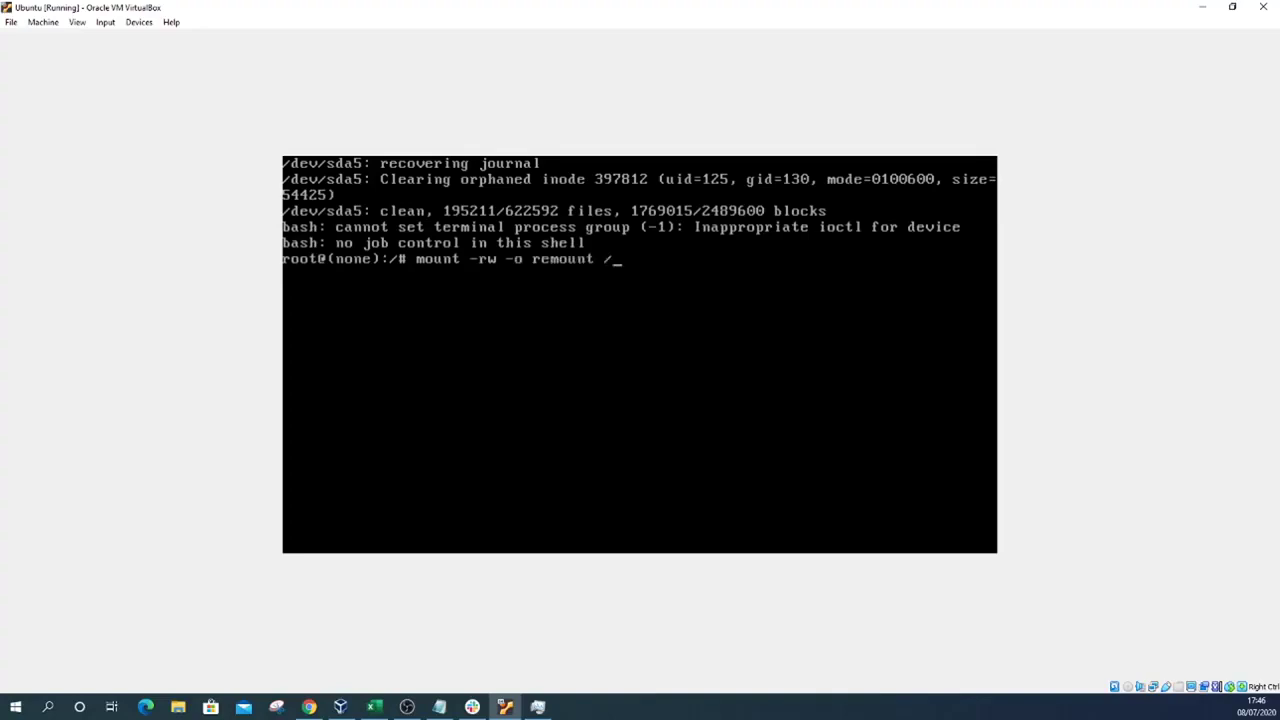
text( /)
key(Return)
- Run 'passwd code' and enter the new password twice until it's updated successfully
text(pas)
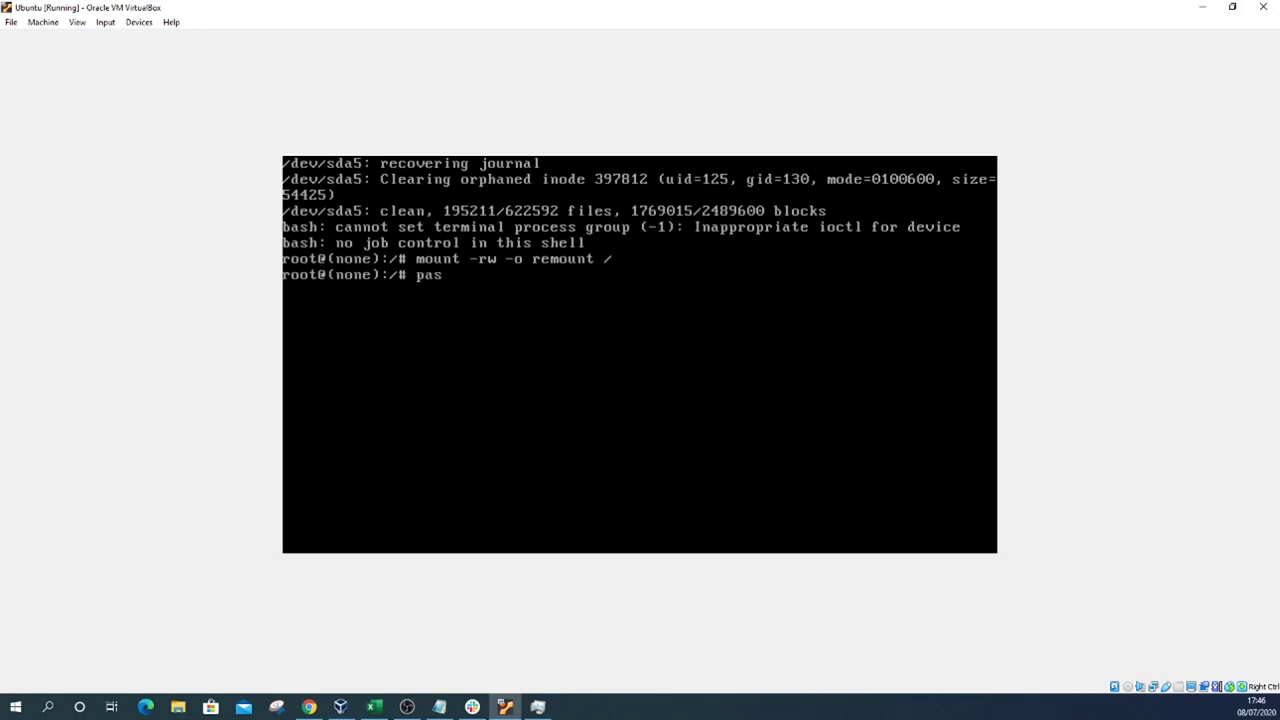
text(swd code)
key(Return)
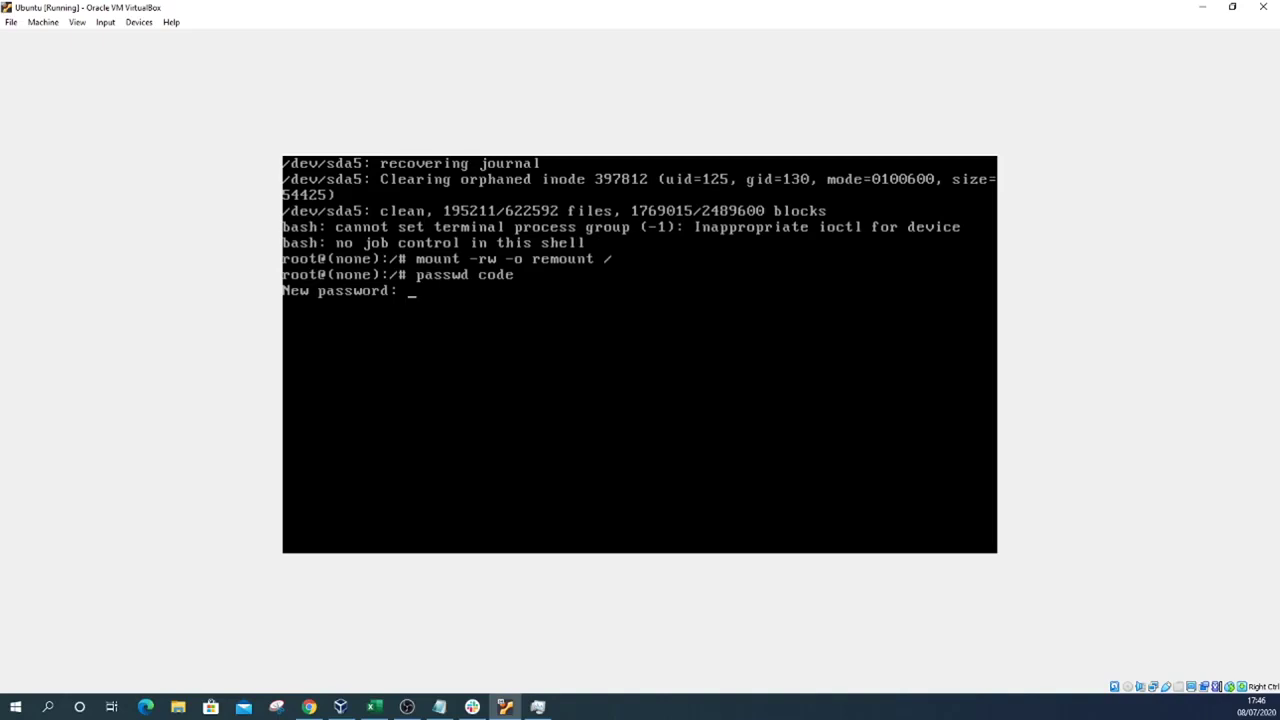
key(Return)
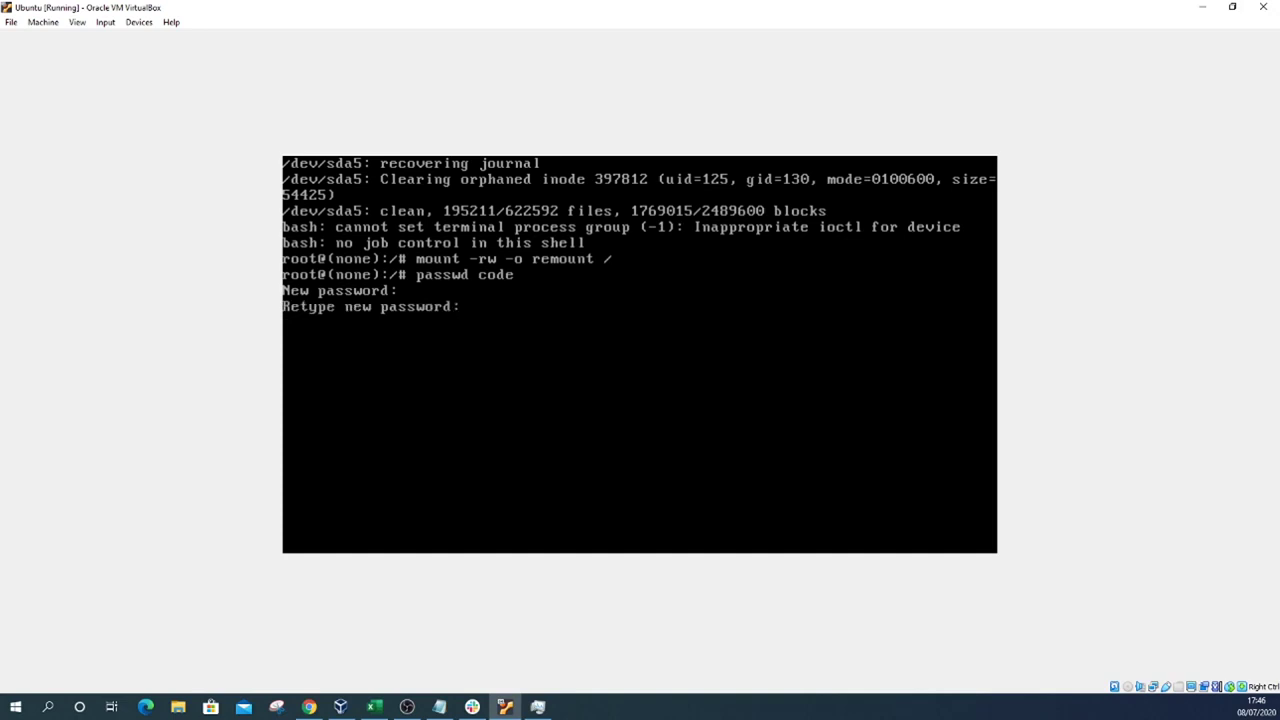
key(Return)
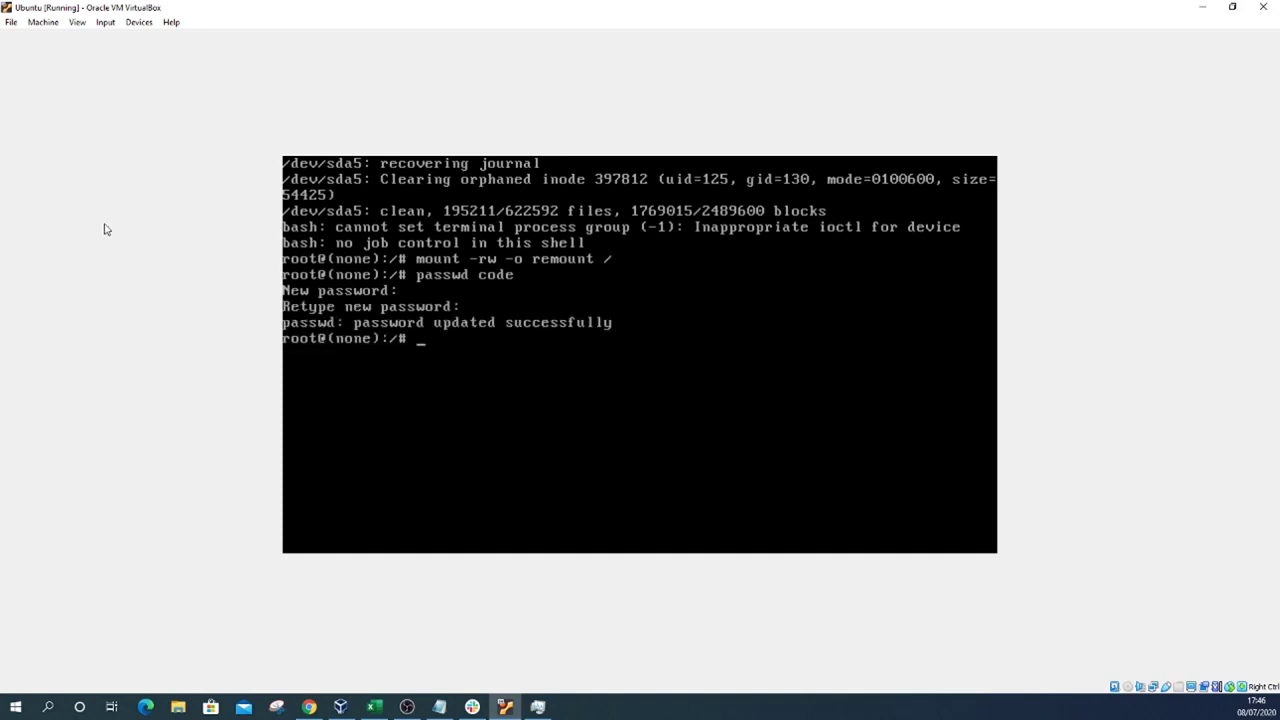
- Reset the virtual machine via Machine > Reset and boot the Ubuntu entry in GRUB
click(48, 24)
click(80, 123)
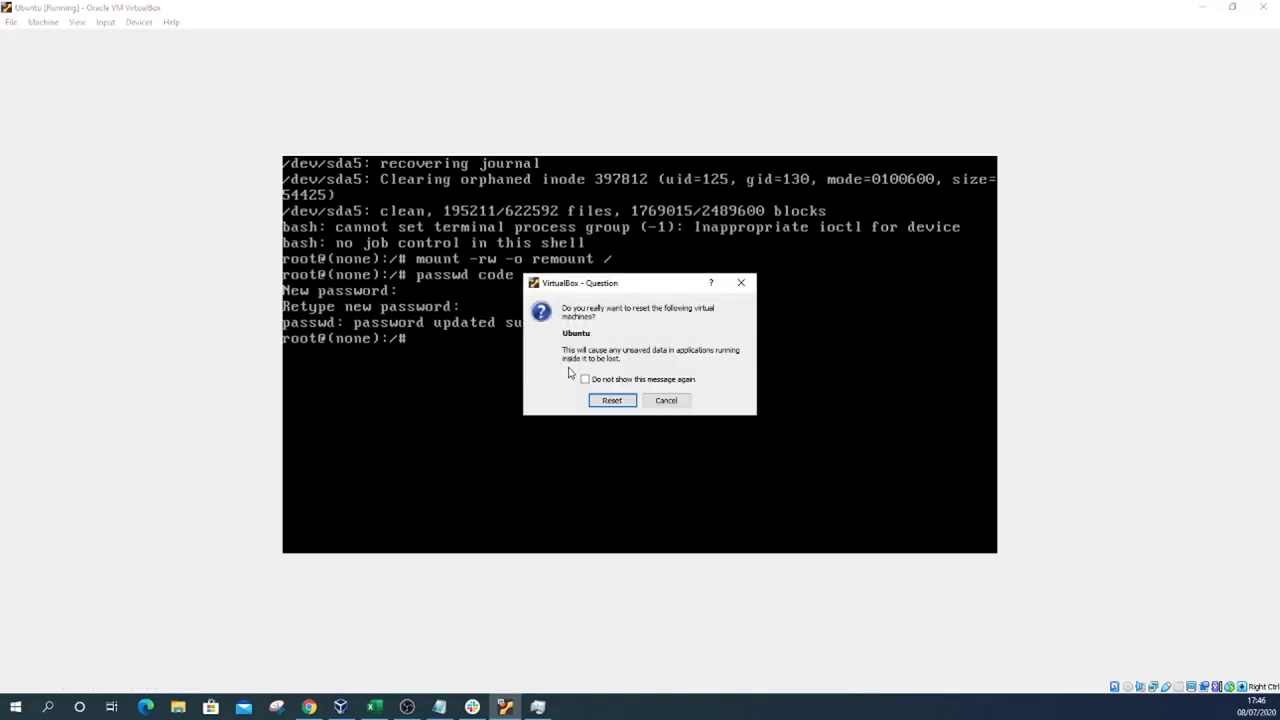
click(605, 400)
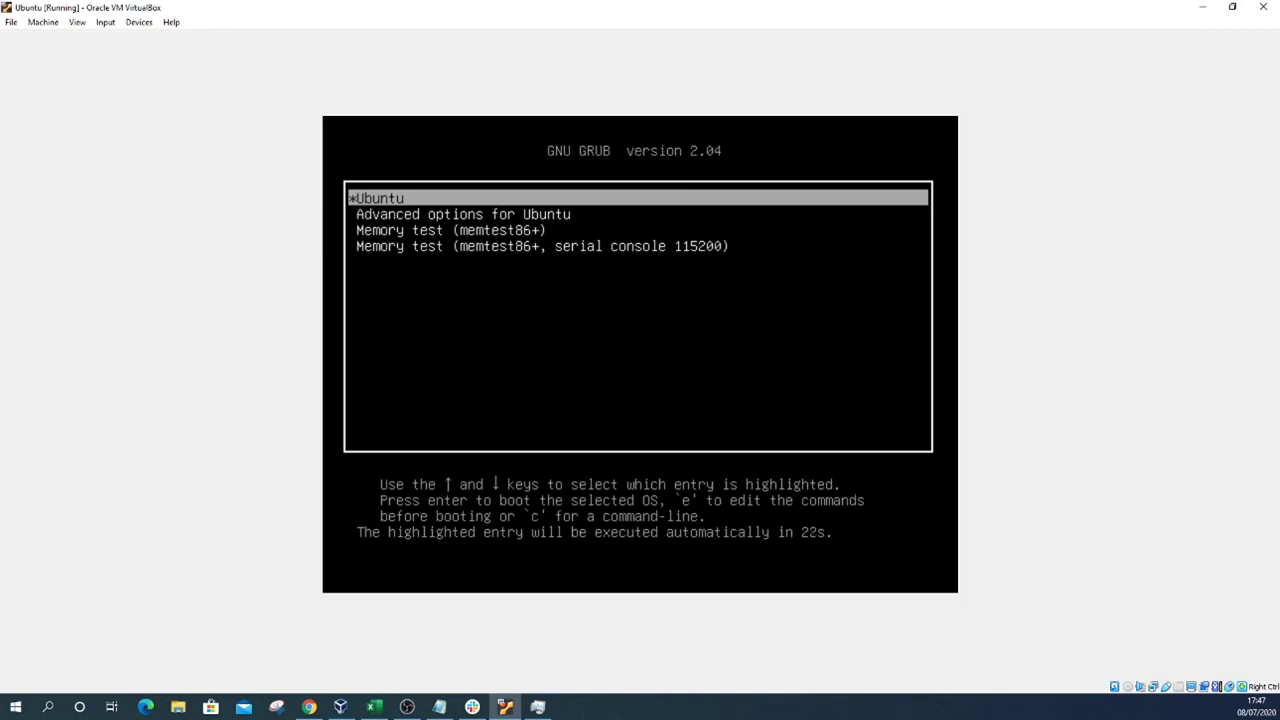
key(Down)
key(Up)
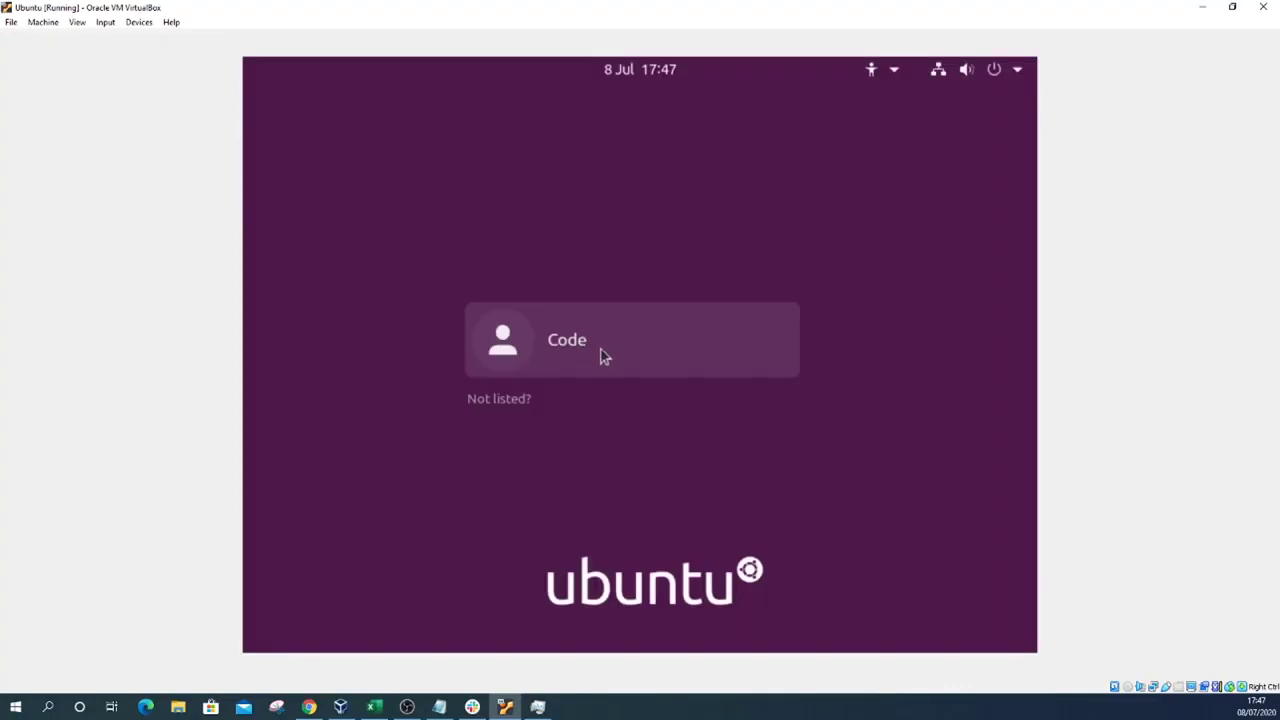
- Select the Code account, re-enter the corrected new password, and log in to the desktop
click(595, 357)
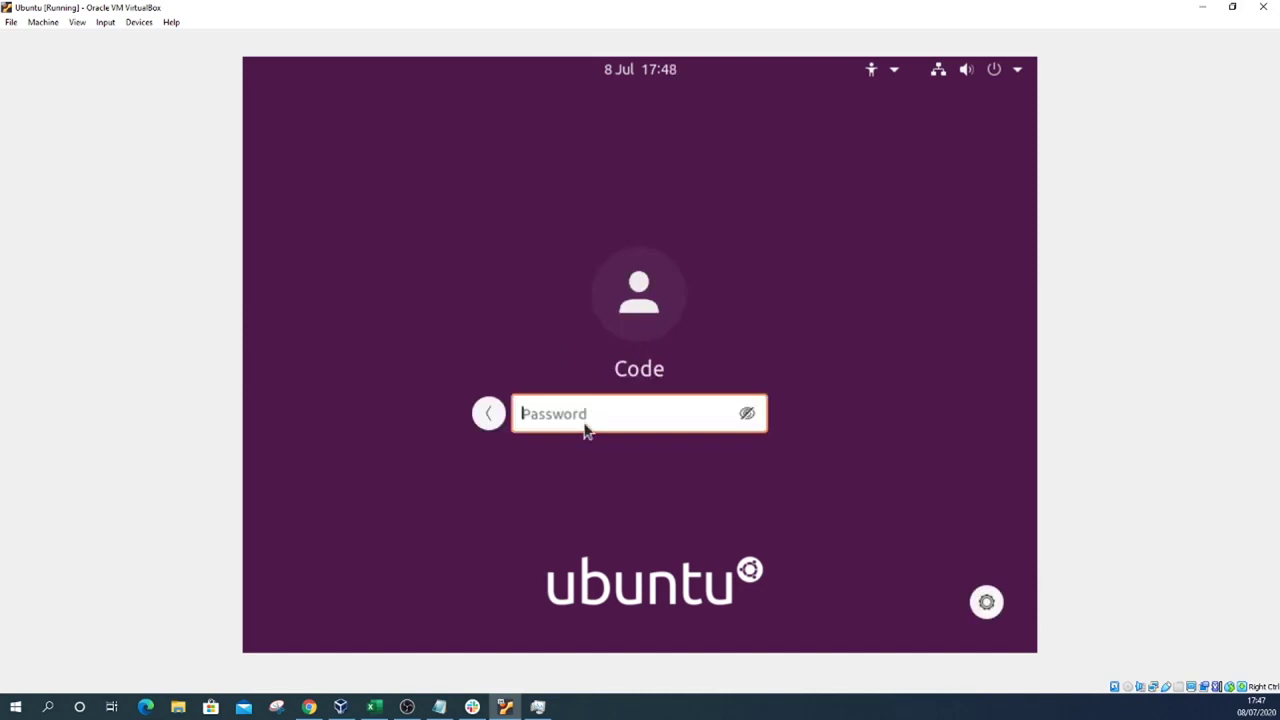
text(●●●●●●●●●●●●)
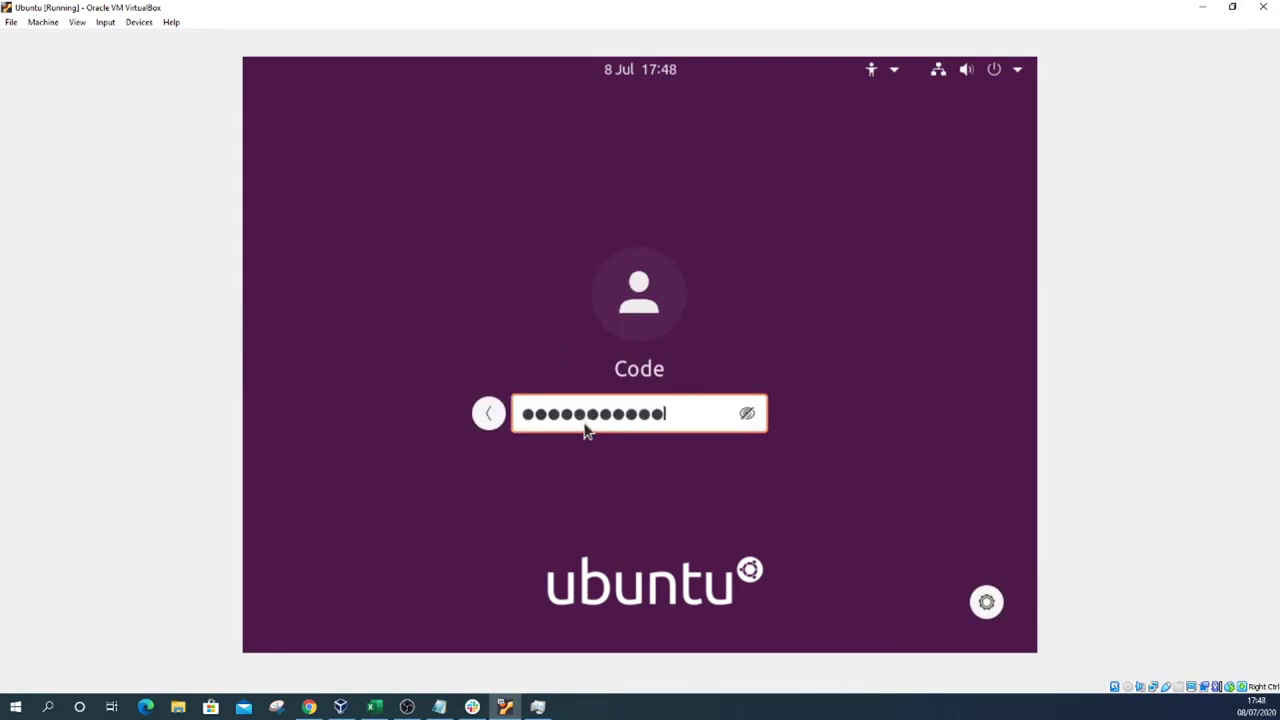
key(ctrl+a)
text(●●●●●●●●●)
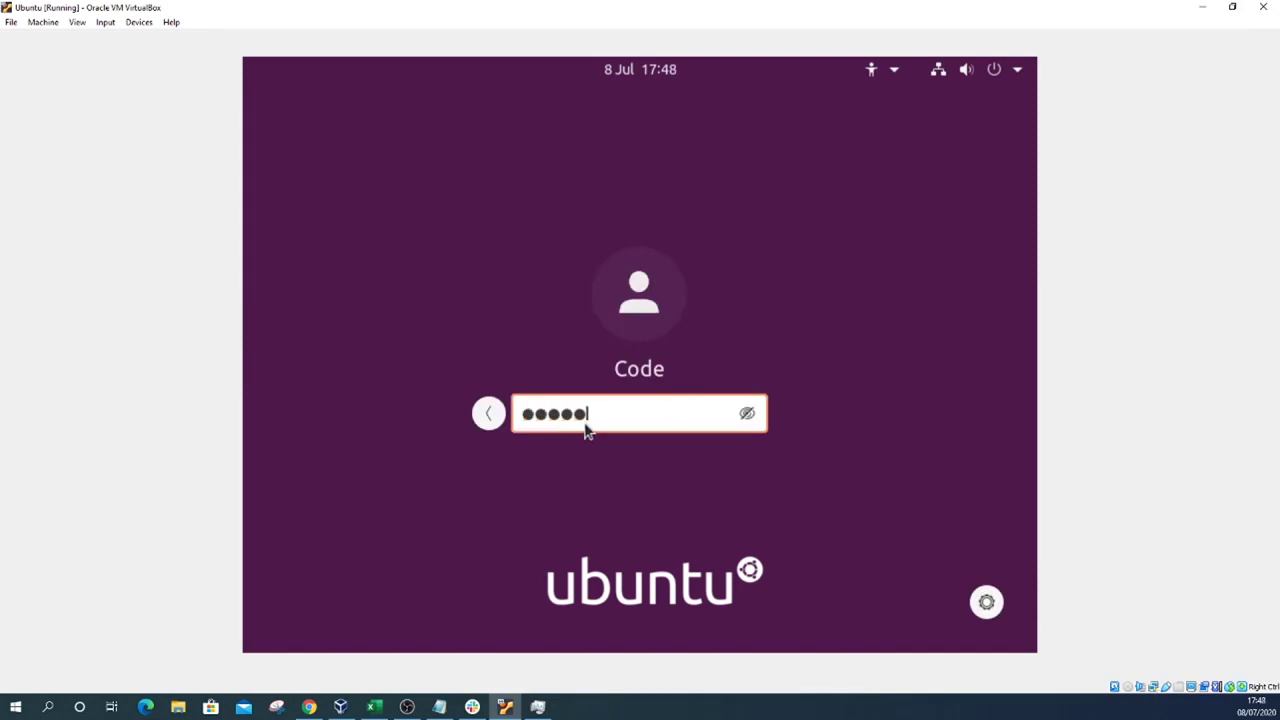
key(Return)
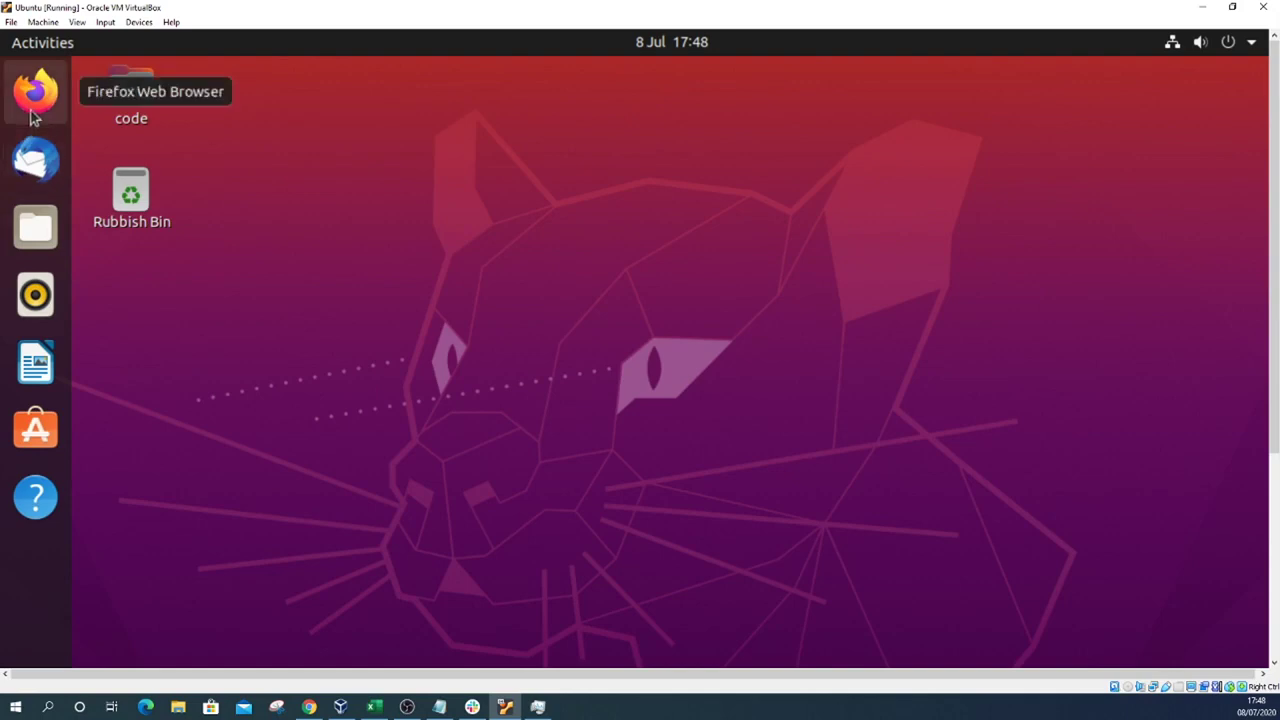
click(51, 240)
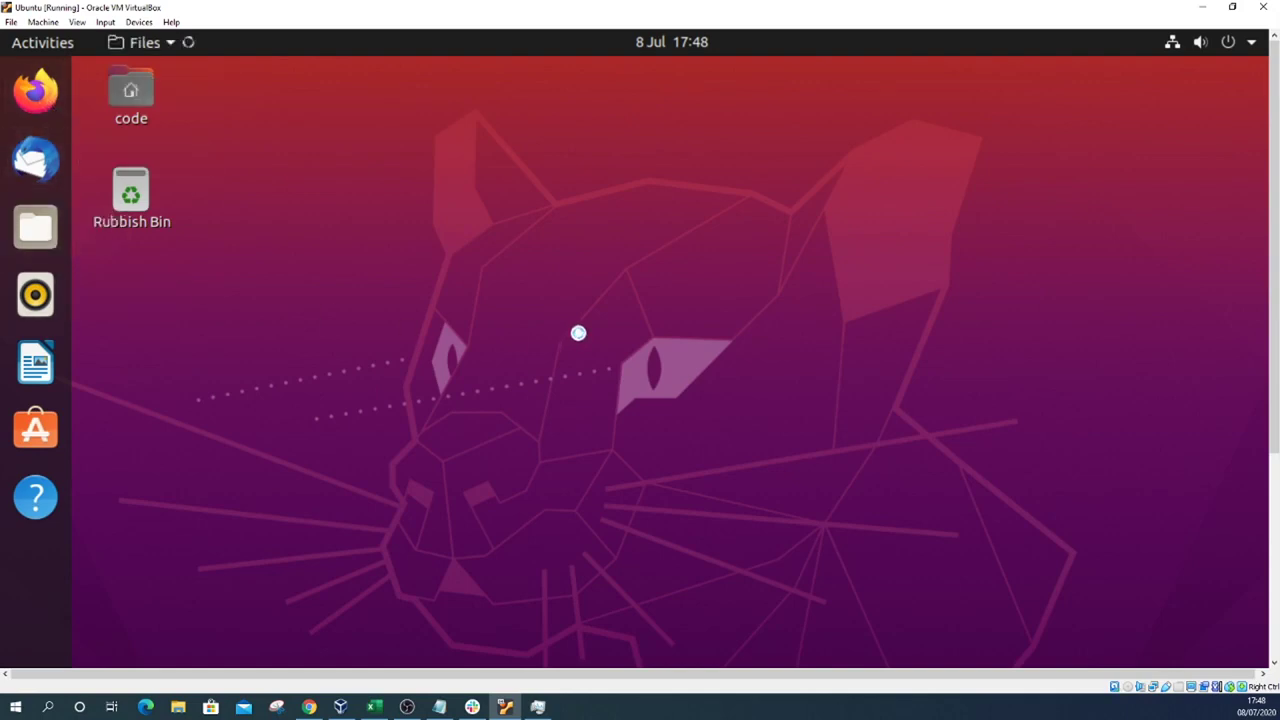